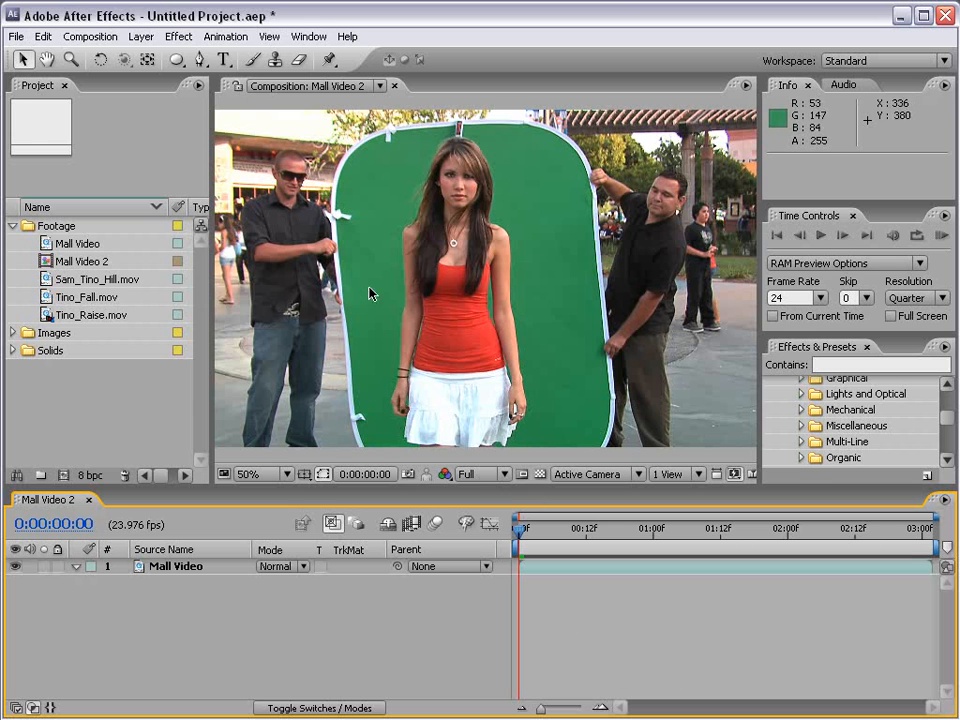
- Add the Mall Video 2 composition to the render queue
click(566, 539)
drag(566, 538, 435, 554)
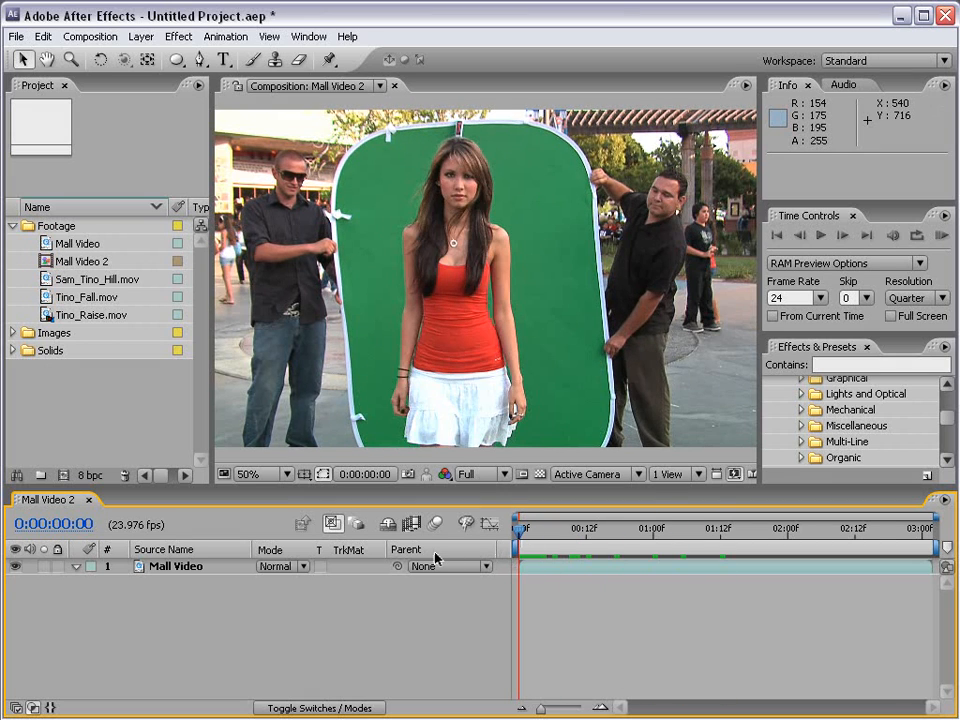
click(76, 36)
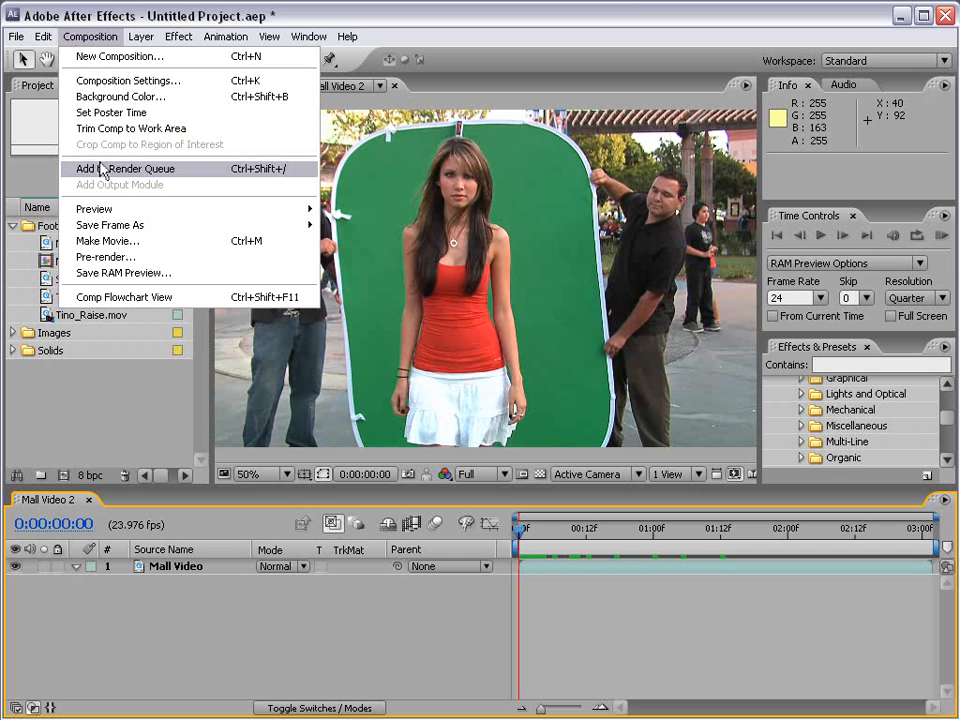
click(155, 172)
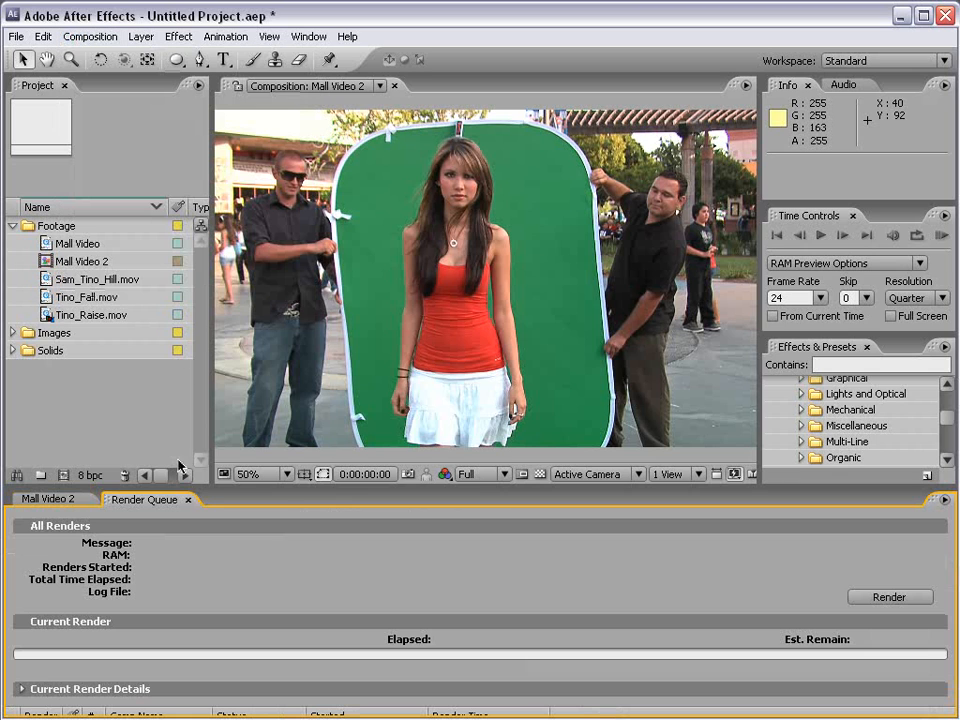
- Undock the Render Queue into a floating window, enlarge it slightly and place it over the composition view
drag(185, 490, 190, 452)
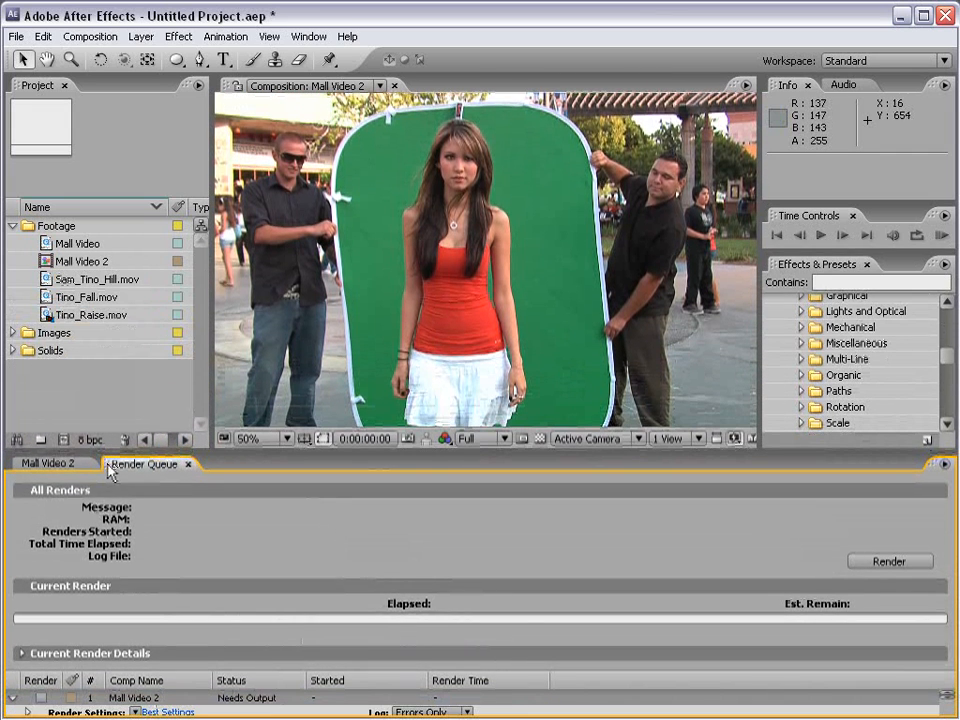
drag(108, 470, 64, 276)
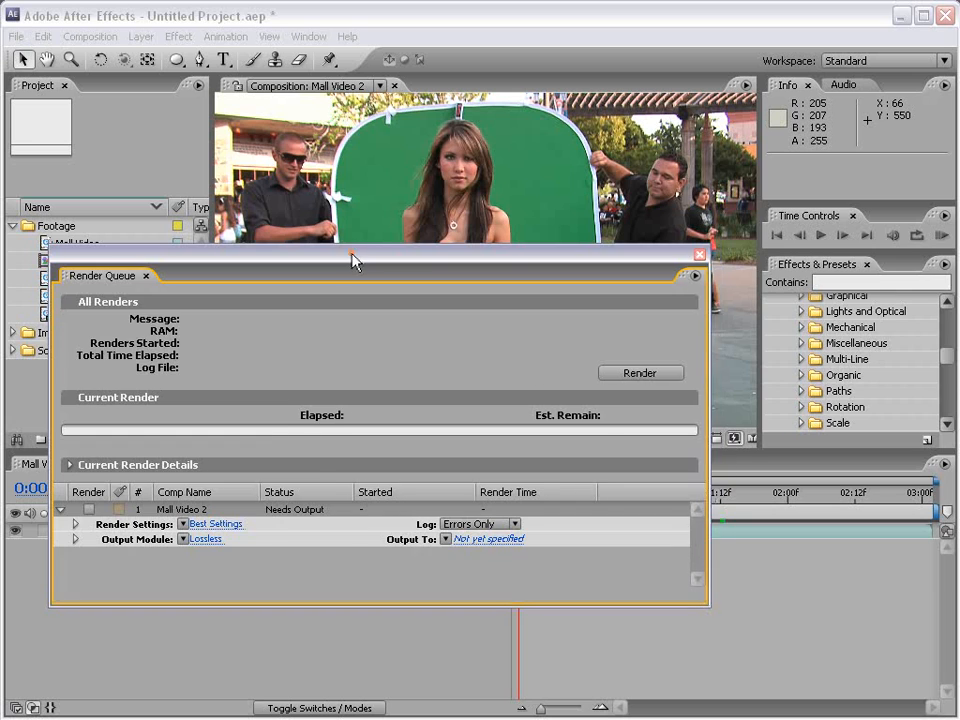
drag(354, 259, 445, 207)
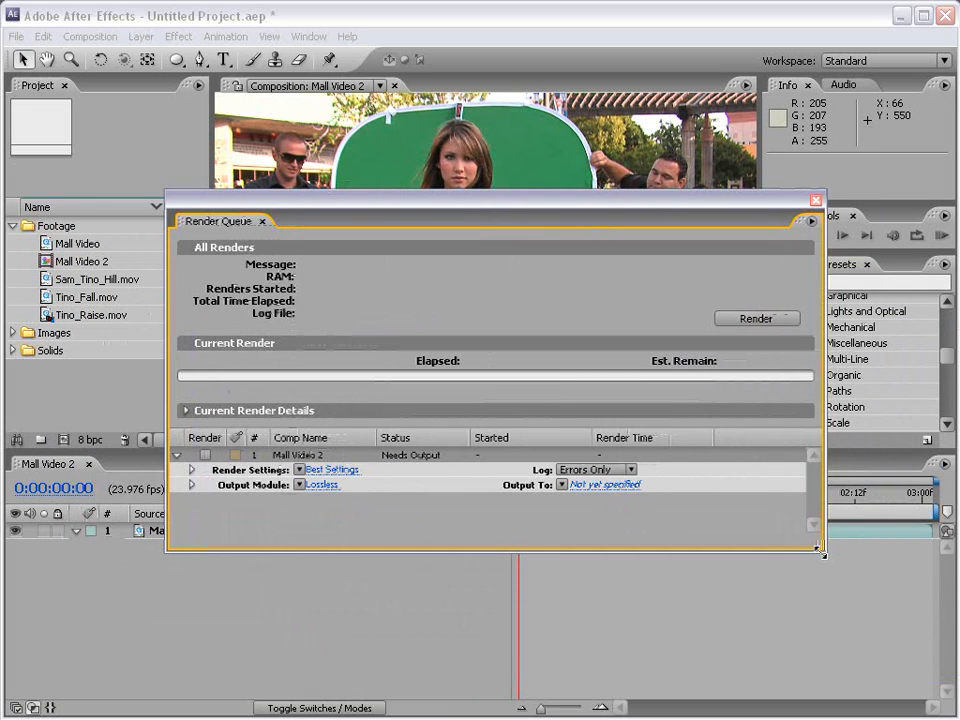
drag(824, 551, 848, 579)
drag(560, 201, 496, 177)
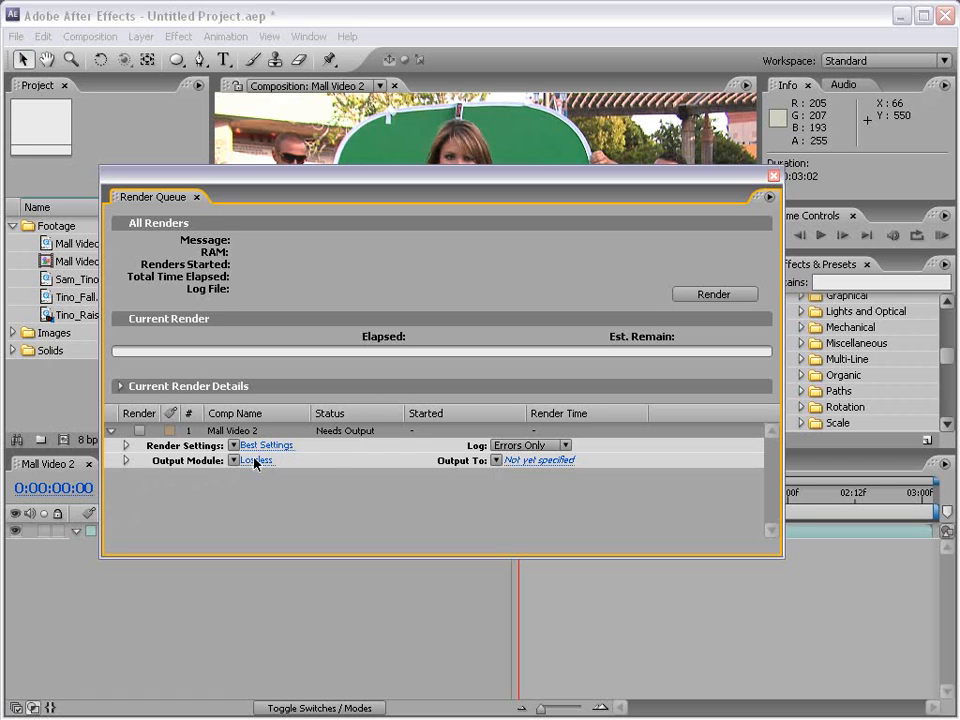
click(526, 465)
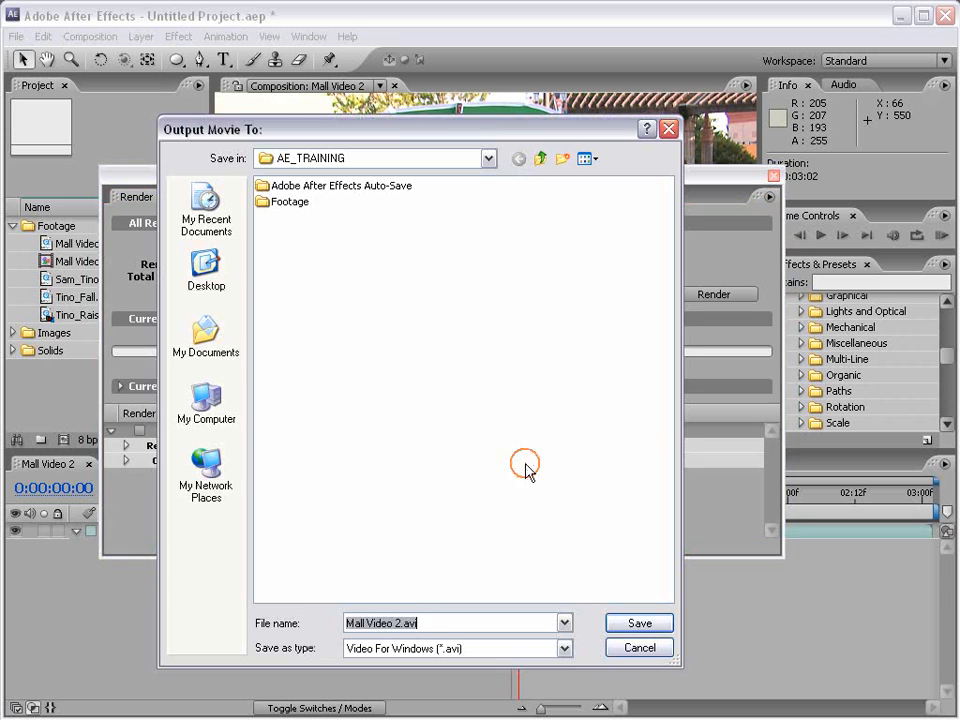
click(430, 622)
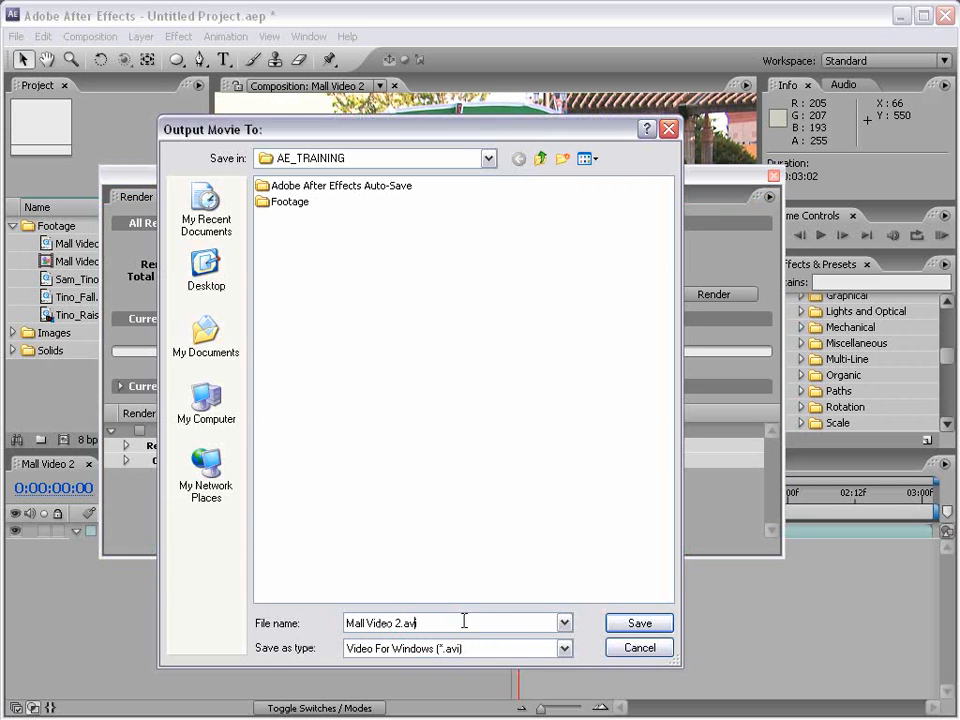
click(640, 648)
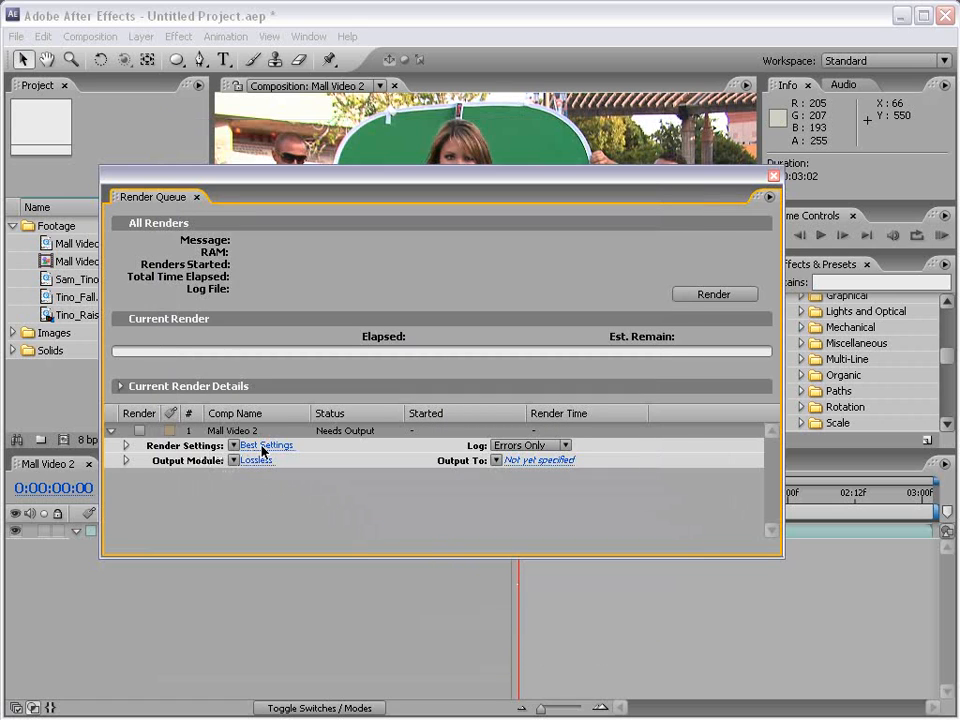
click(234, 446)
click(280, 462)
click(252, 461)
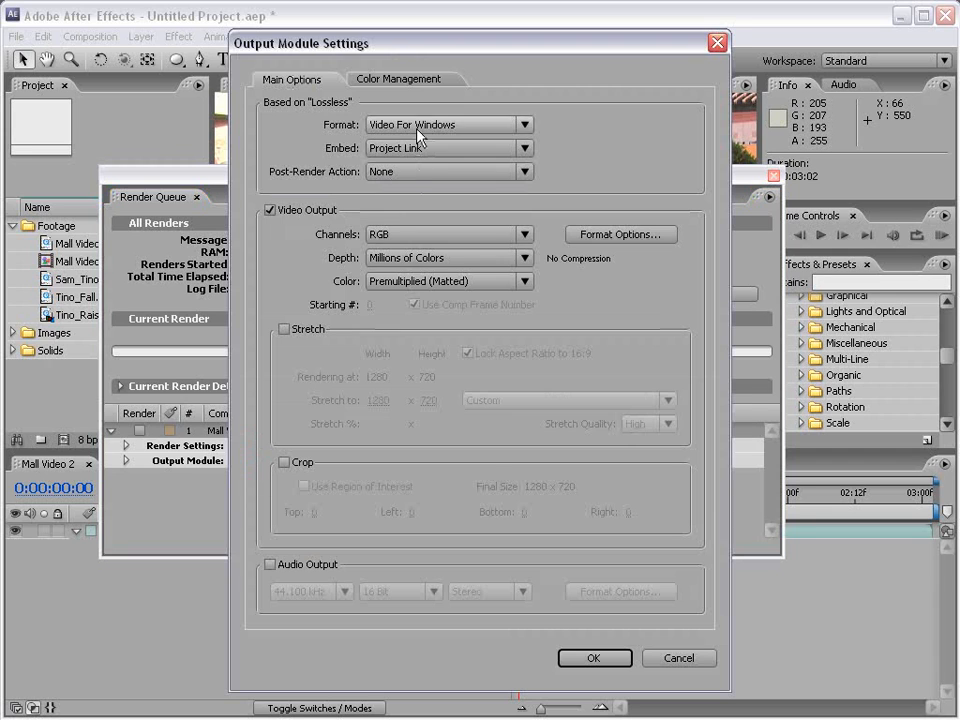
click(668, 658)
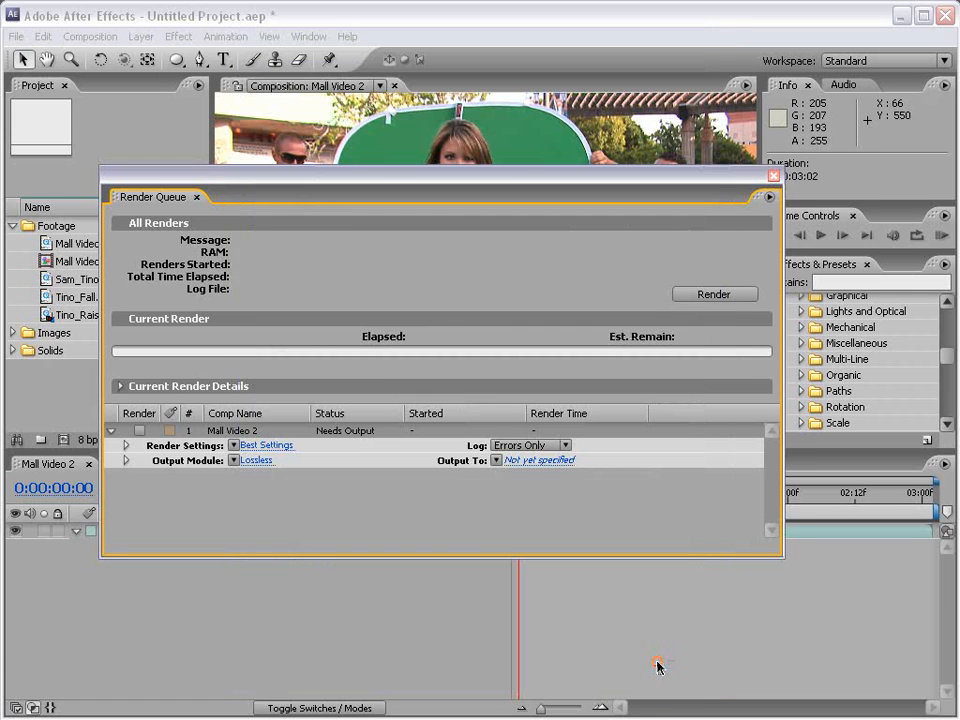
- Change the output module's format for the queued Mall Video 2 composition to QuickTime Movie
click(248, 462)
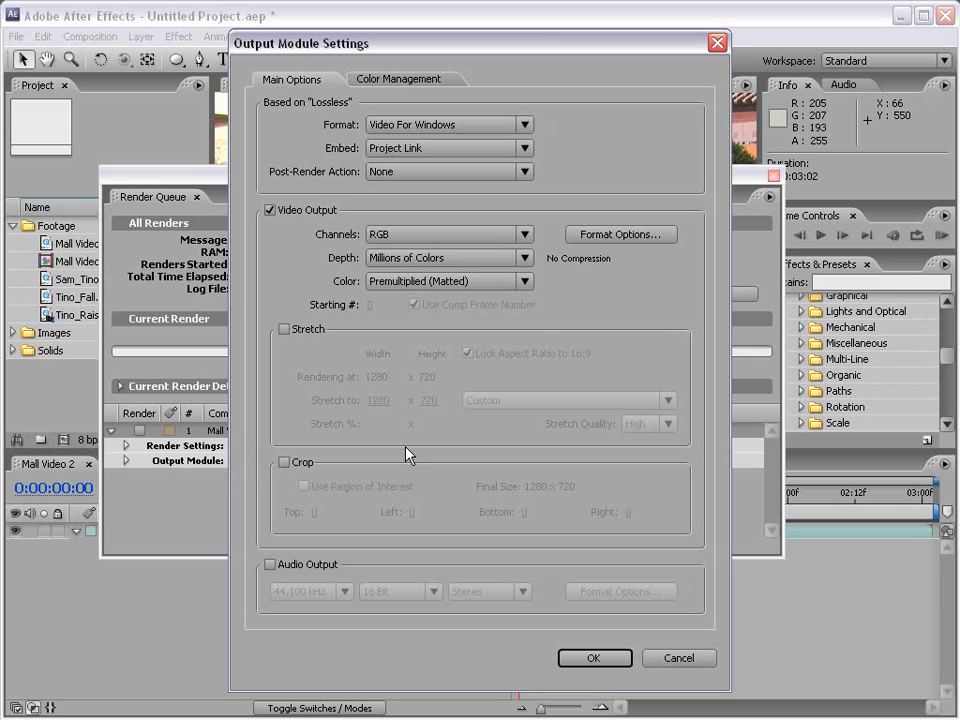
click(412, 127)
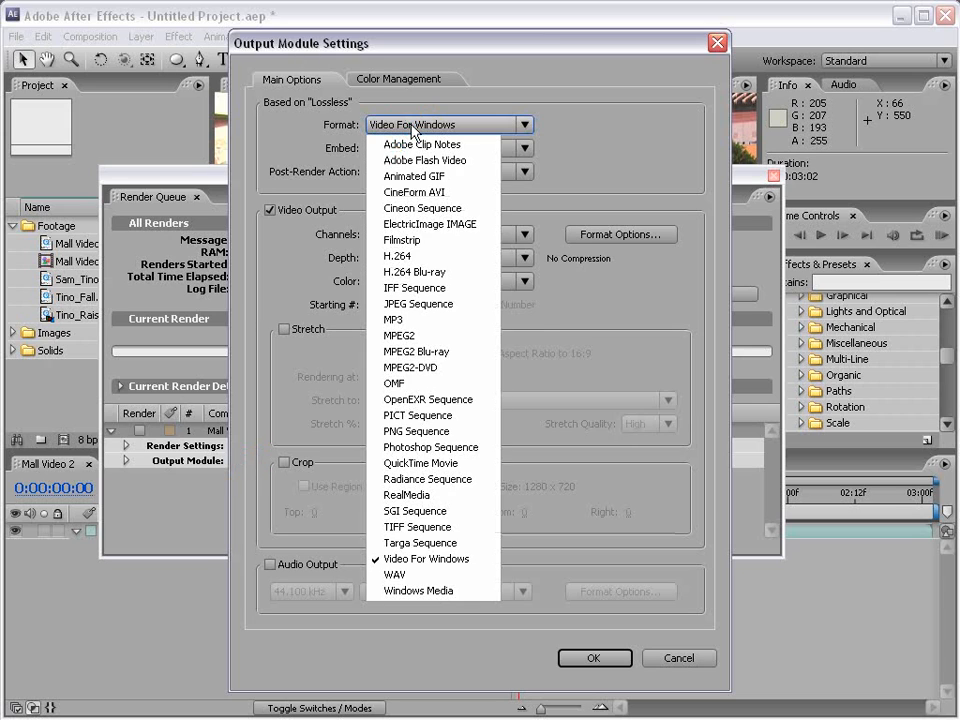
click(432, 465)
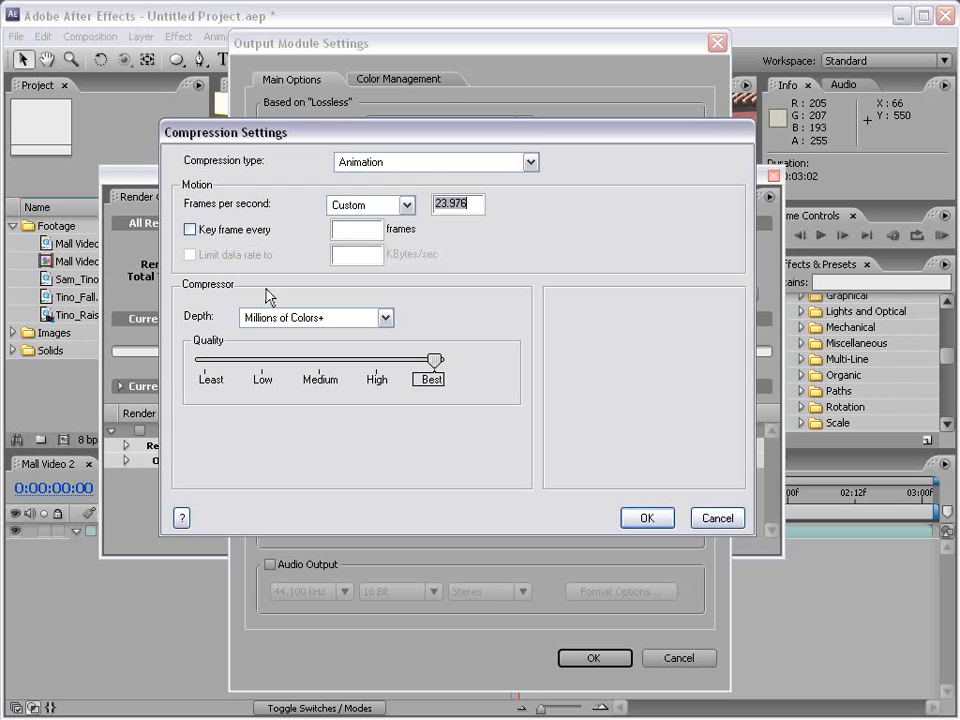
- Set the QuickTime compression to Photo - JPEG at quality 95 and turn audio output off
click(363, 166)
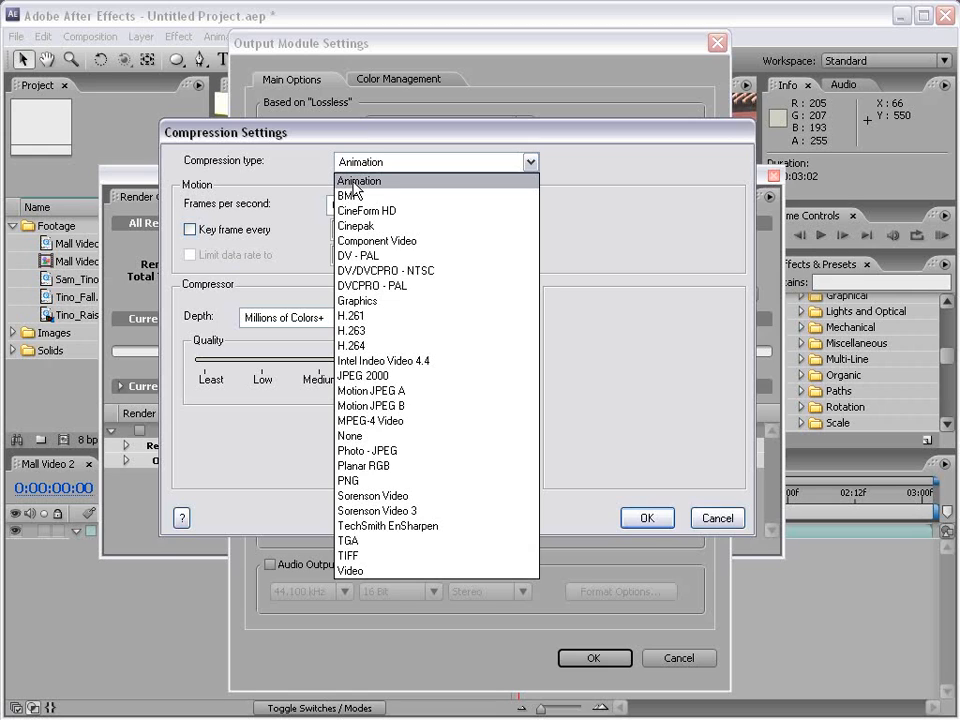
click(398, 452)
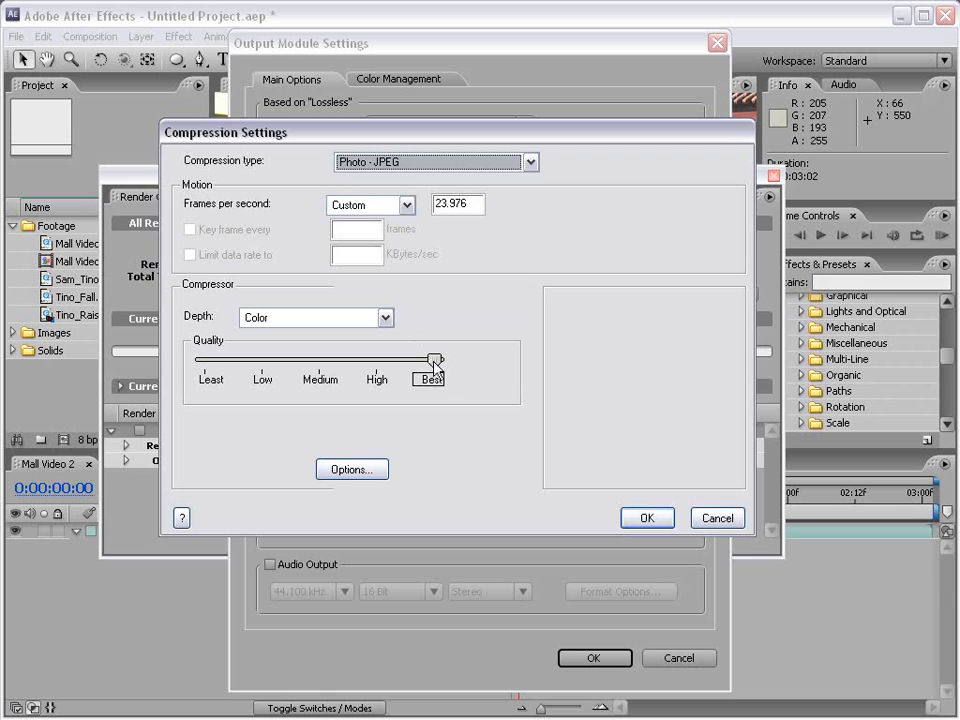
mouse_move(433, 360)
mouse_down()
mouse_move(412, 362)
mouse_move(434, 366)
mouse_move(421, 366)
mouse_up()
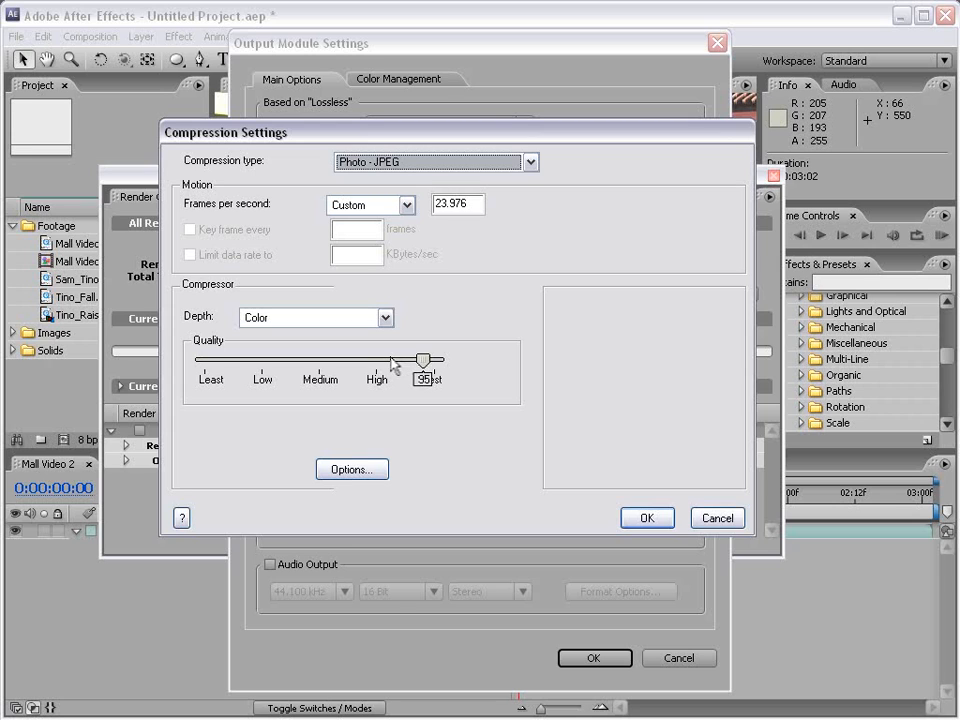
click(645, 521)
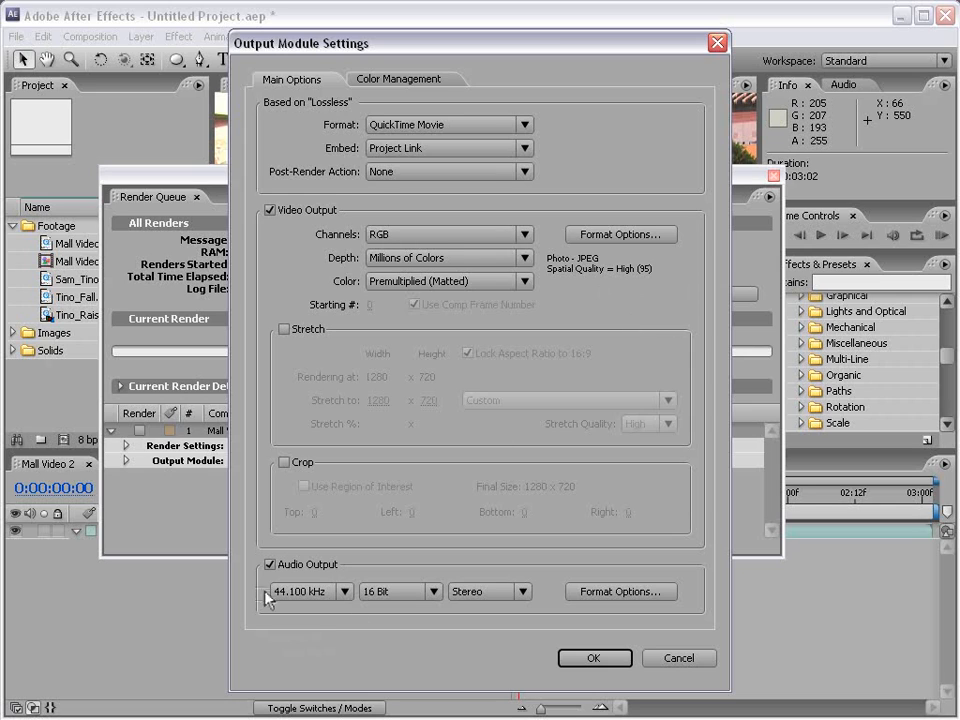
click(269, 565)
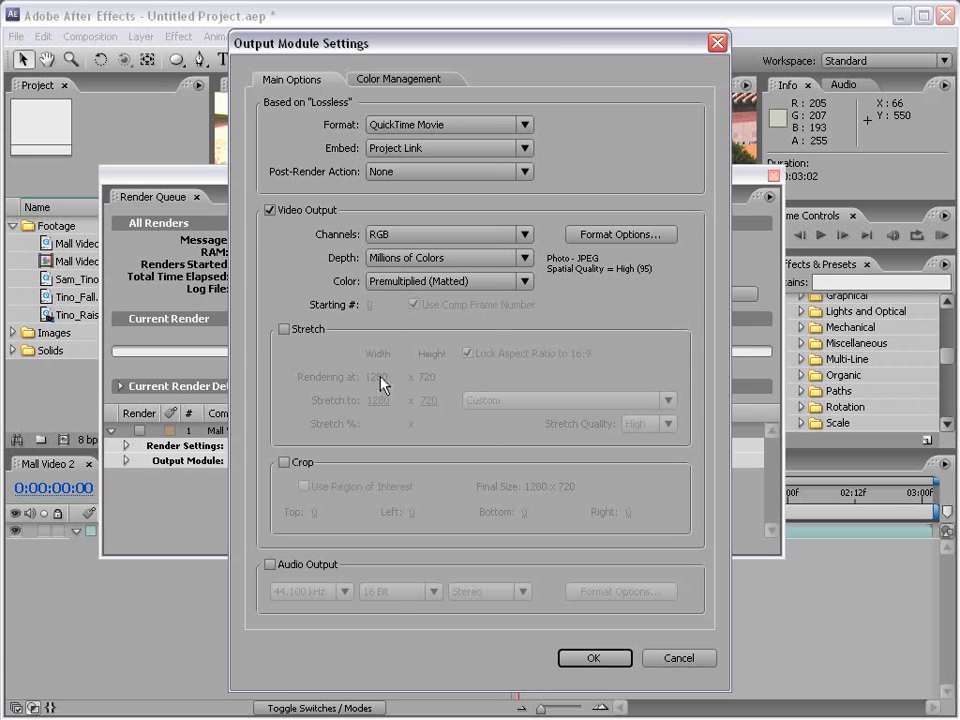
click(595, 658)
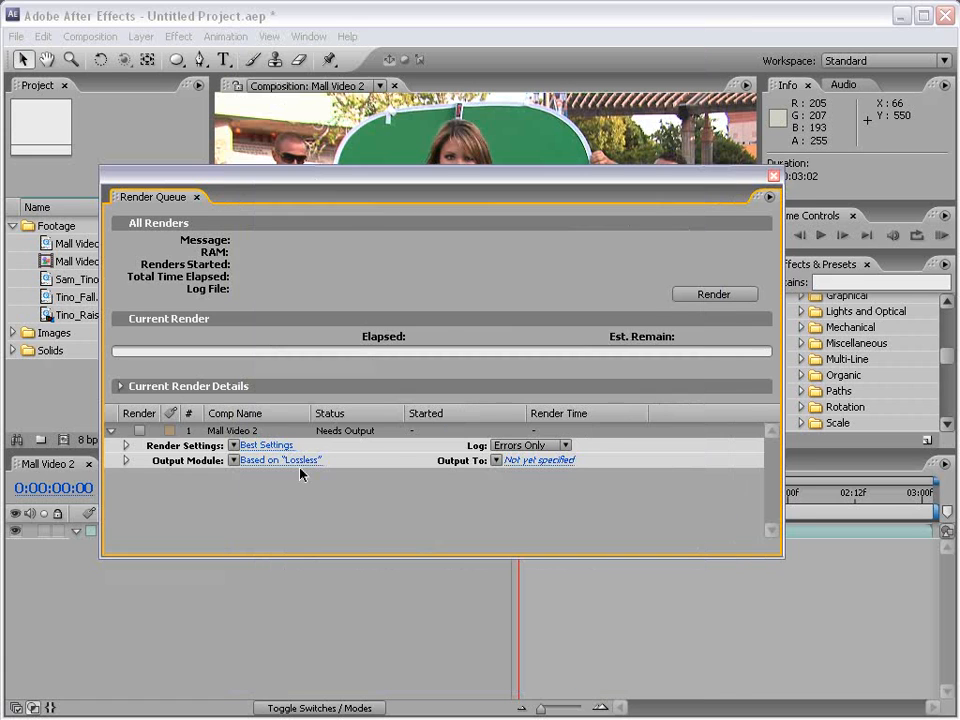
- Save the output as Mall.mov in the AE_TRAINING folder and render the queued composition
click(538, 461)
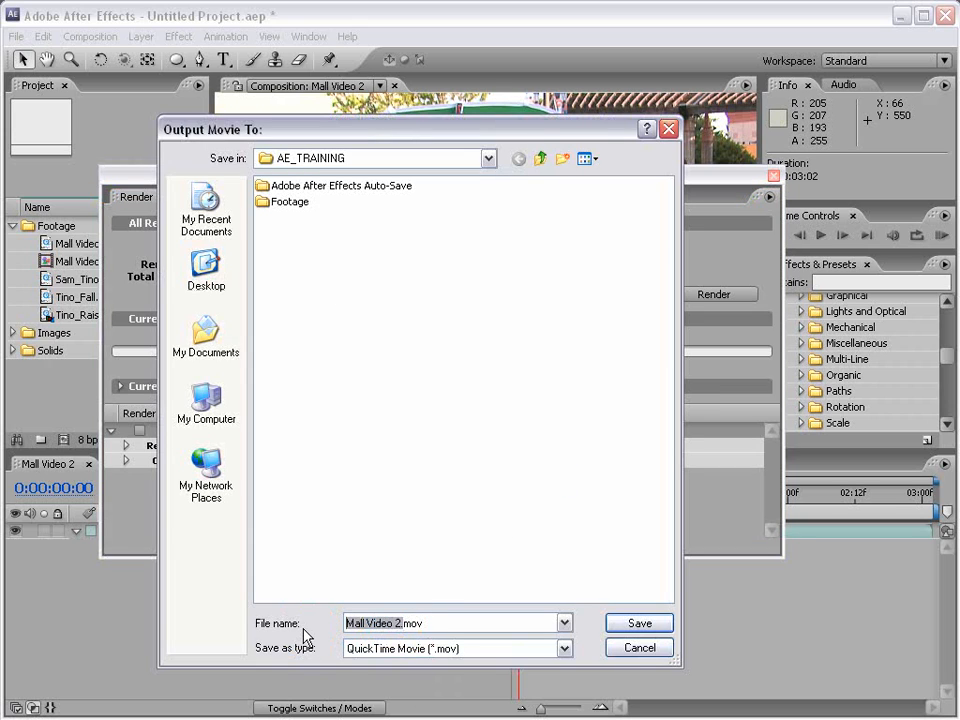
text(Mall)
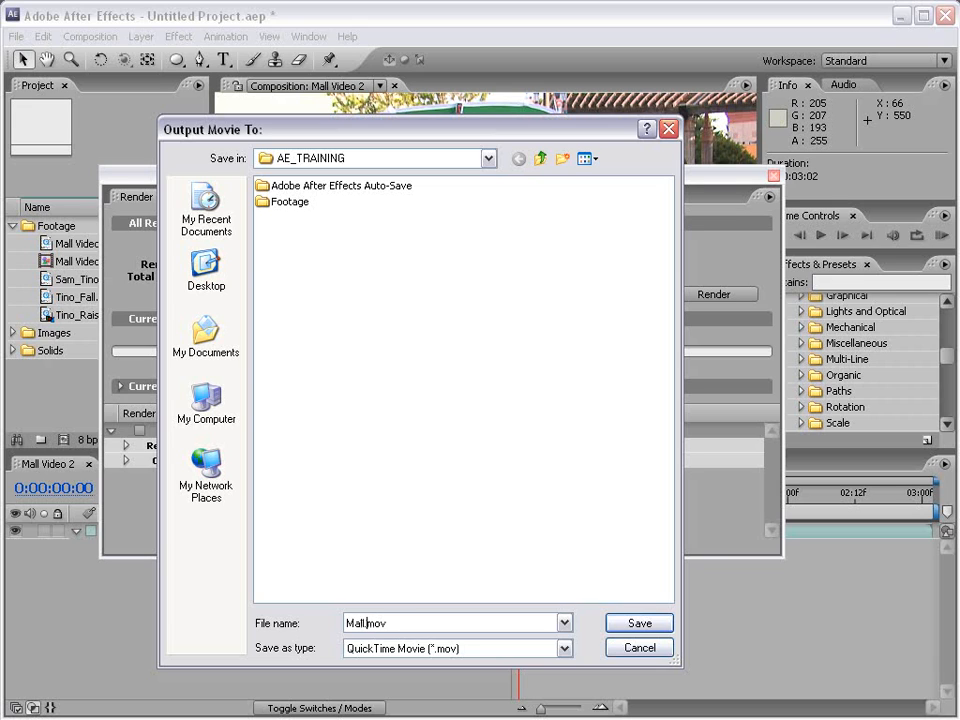
click(640, 624)
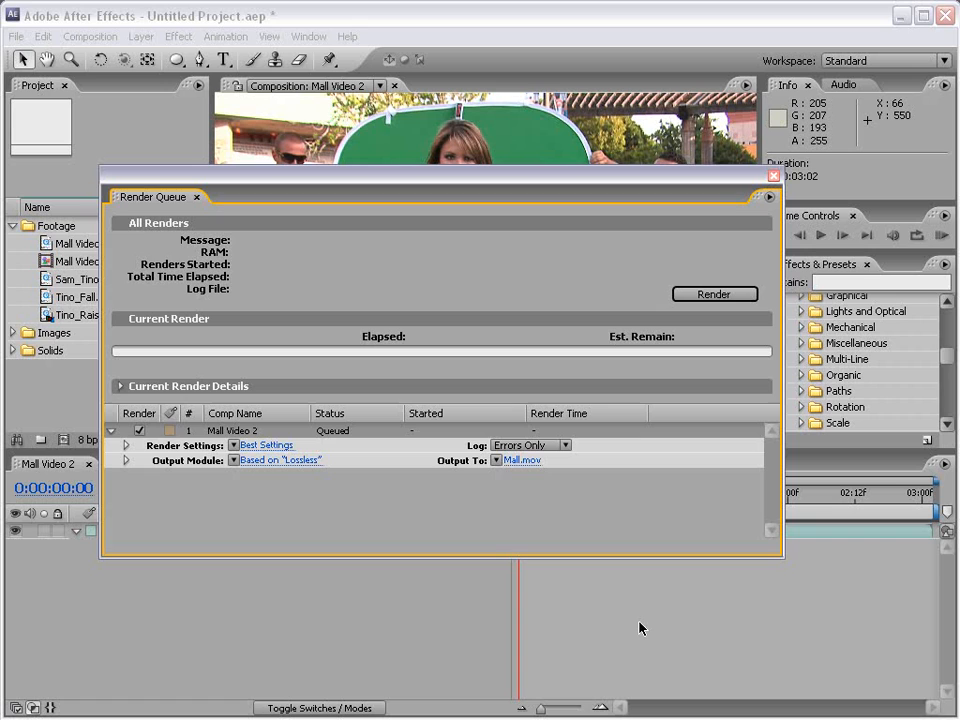
click(704, 296)
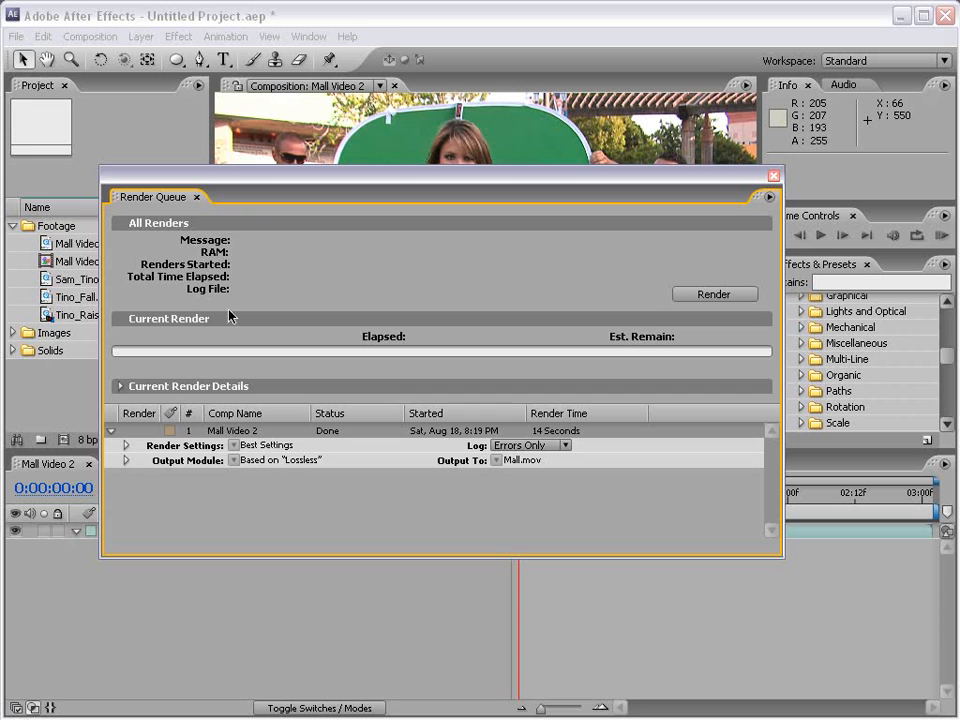
click(773, 175)
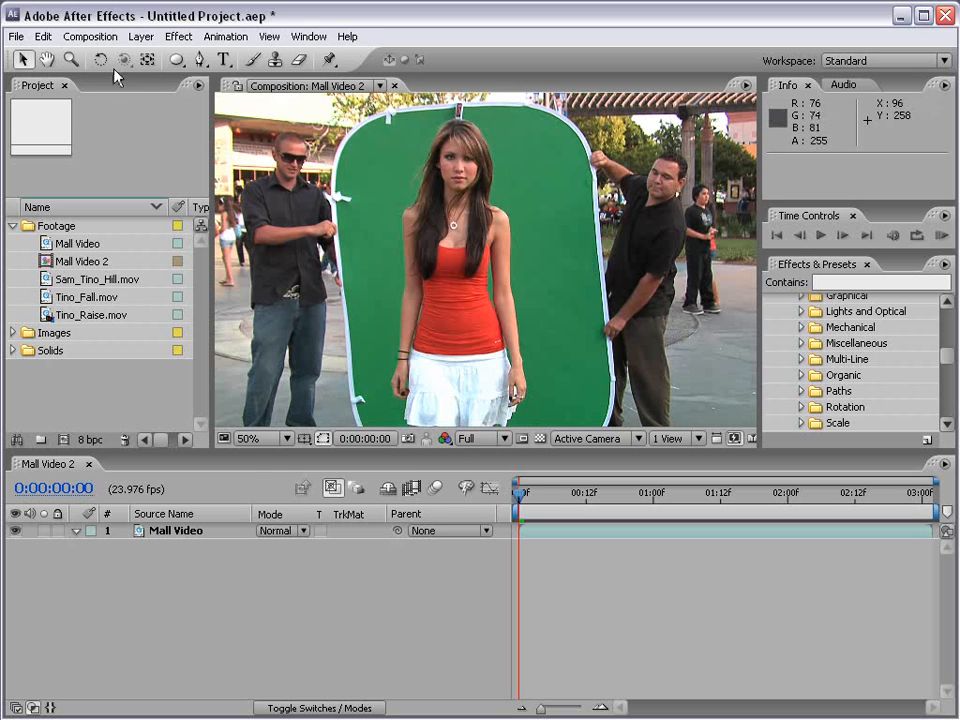
click(16, 37)
mouse_move(76, 298)
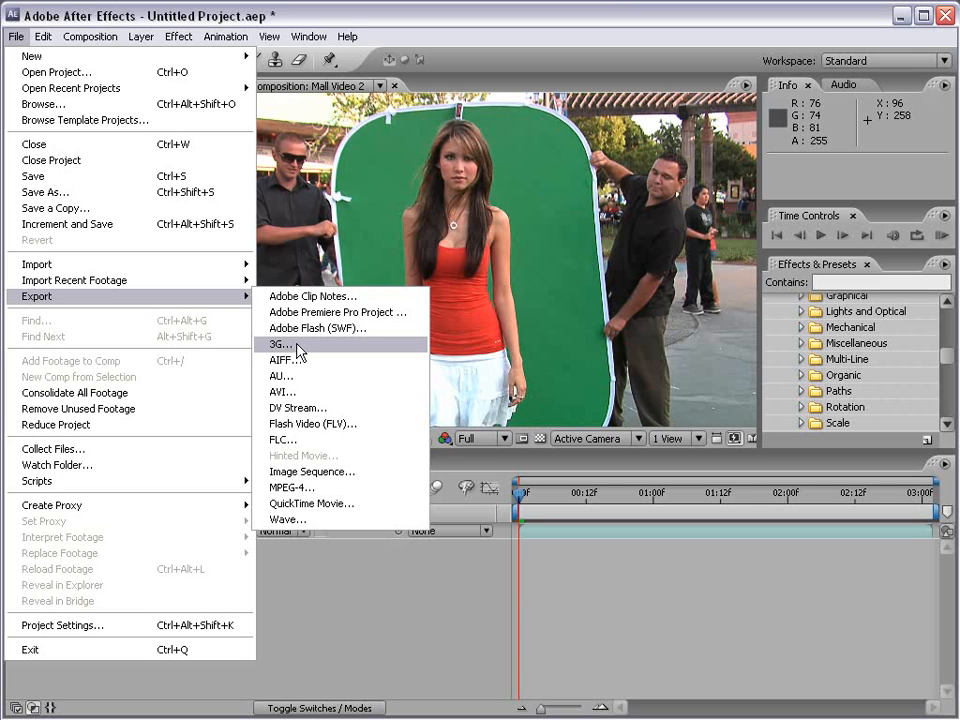
click(555, 562)
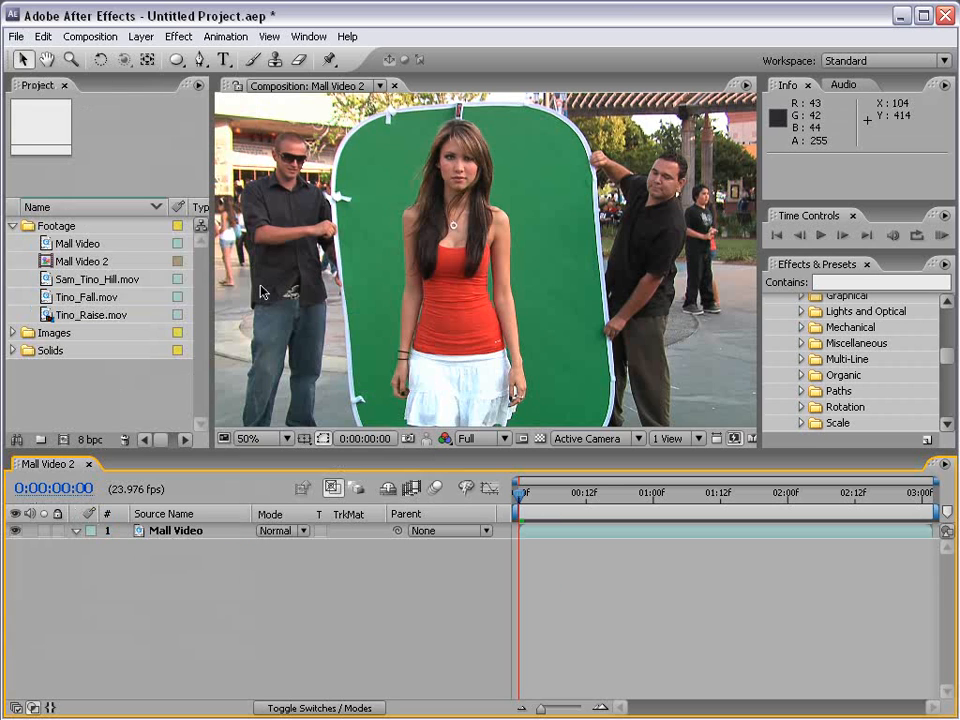
- Reopen the render queue and locate the rendered Mall.mov in its folder through the finished item's output module details
click(92, 36)
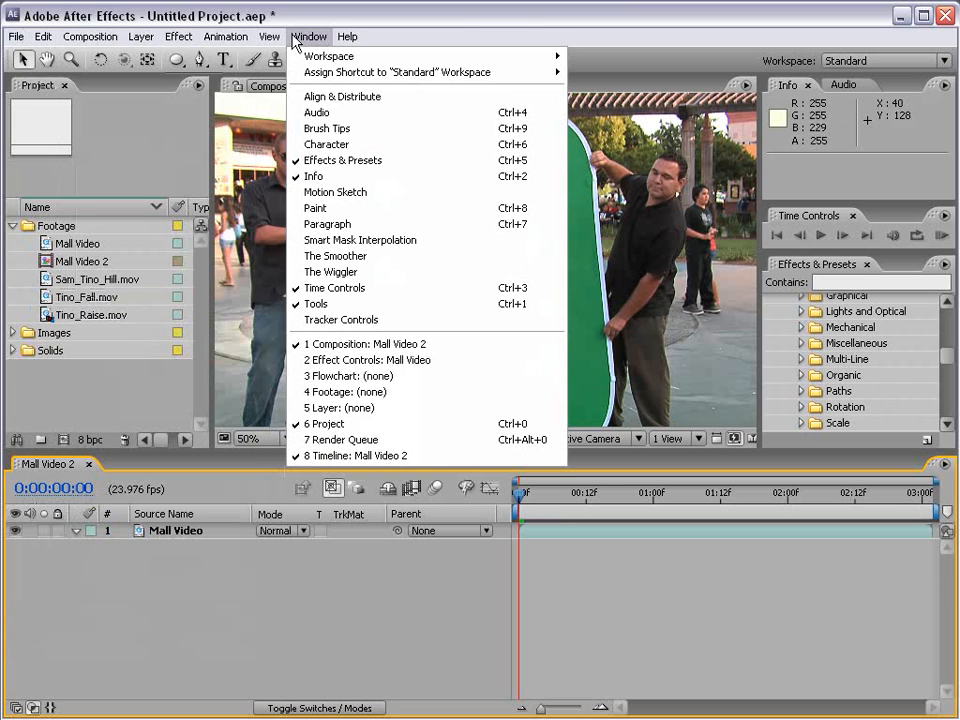
click(321, 440)
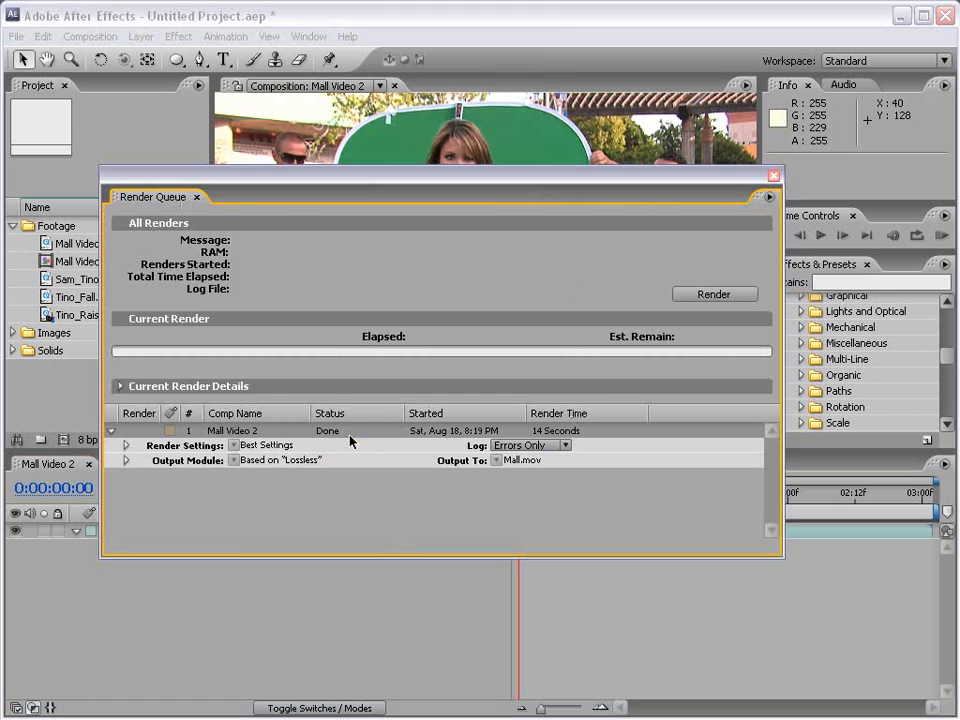
click(126, 460)
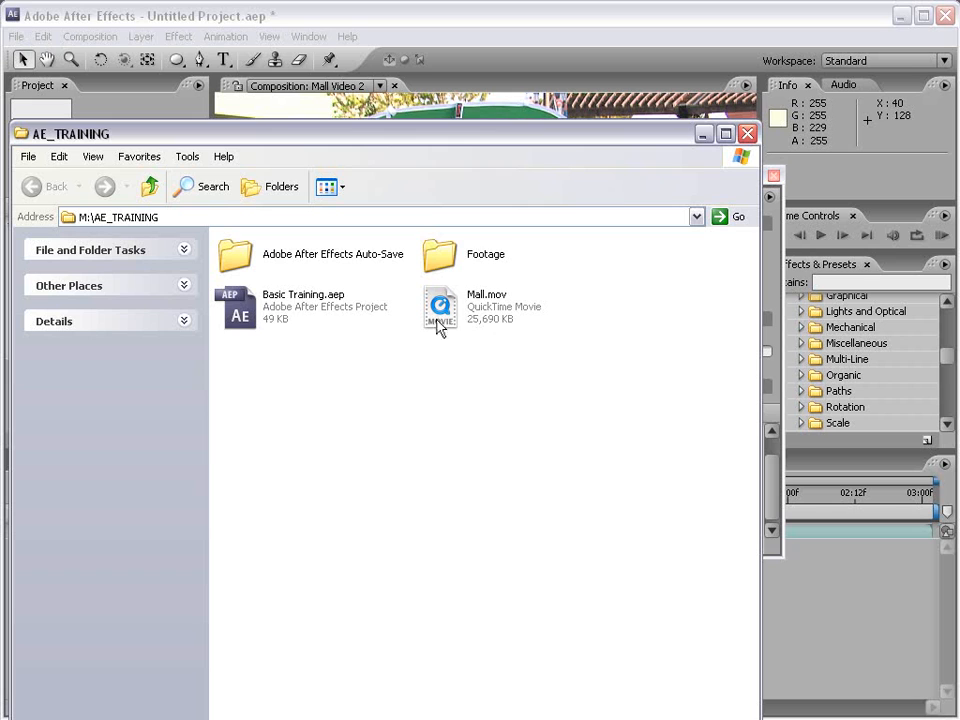
click(747, 133)
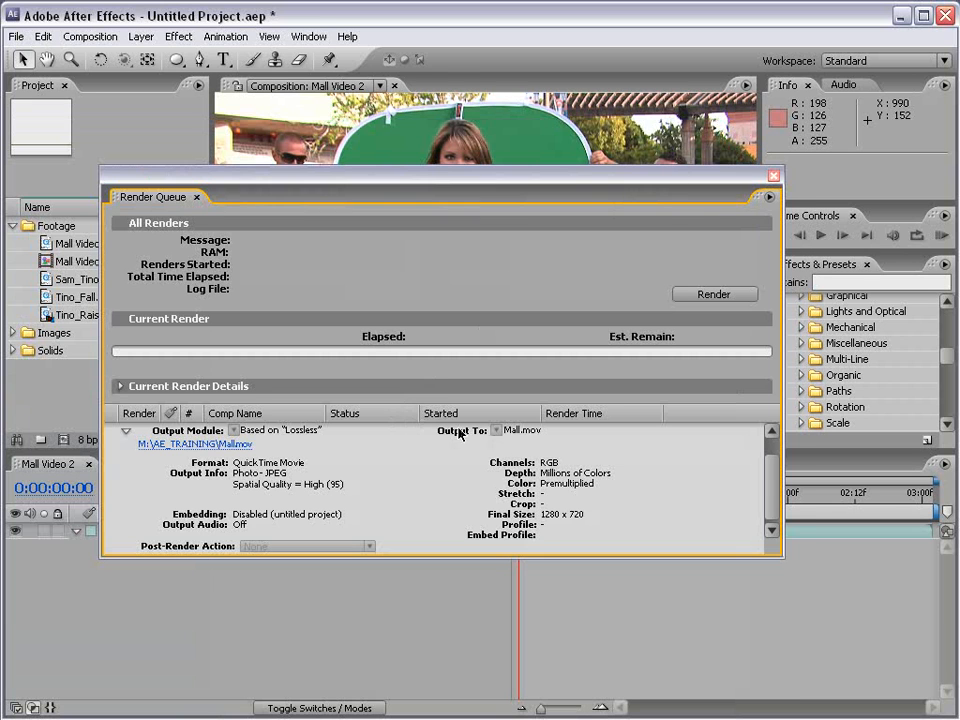
scroll(771, 490, up, 2)
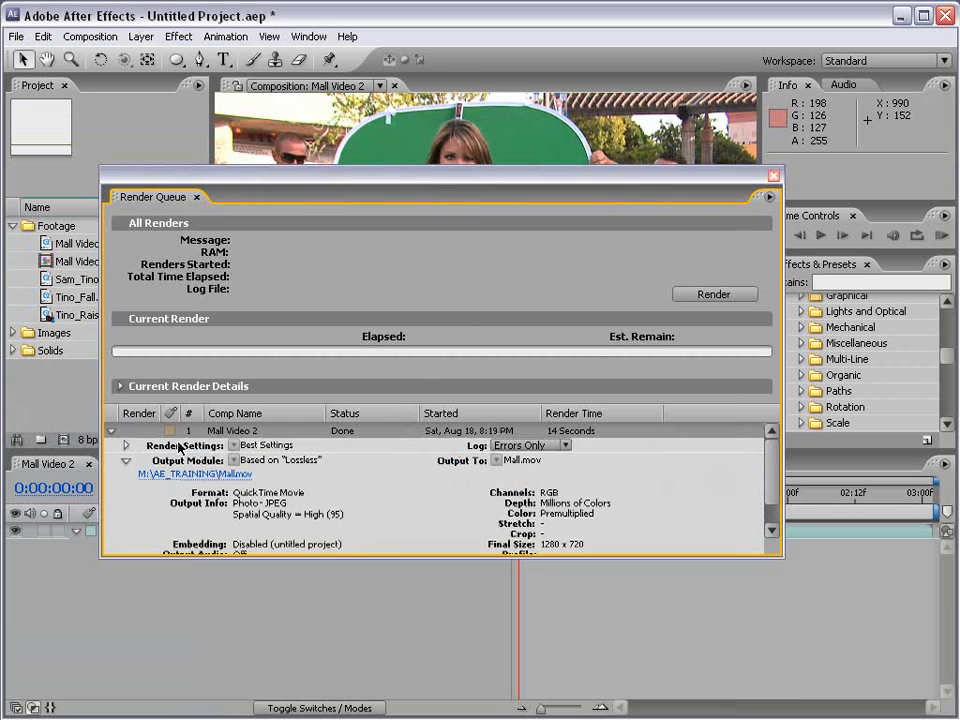
click(126, 460)
click(773, 177)
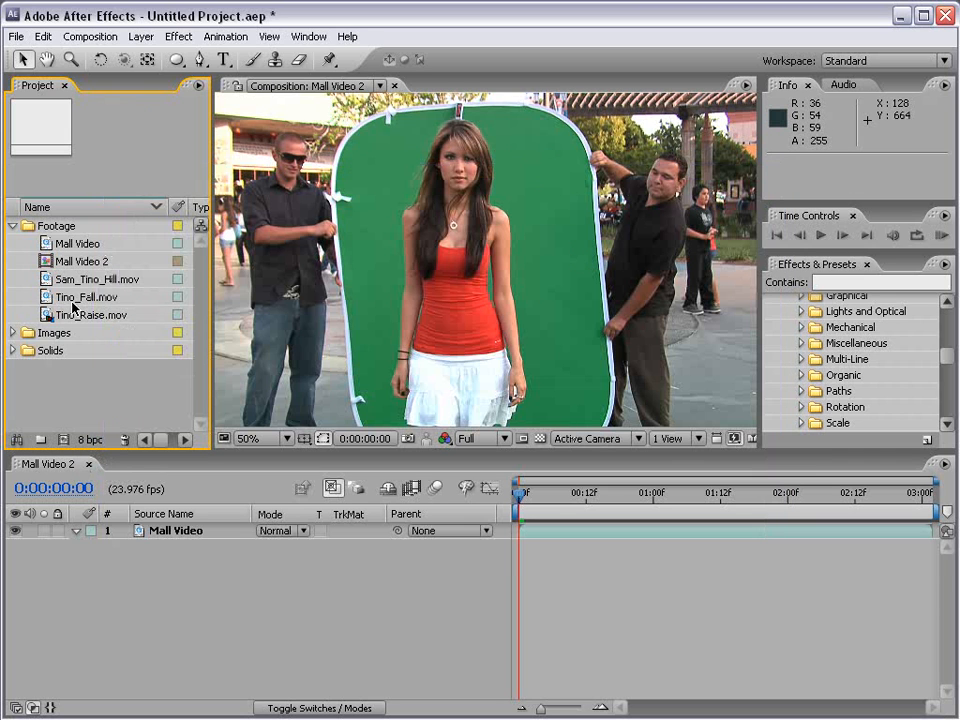
alt+click(90, 440)
alt+click(93, 441)
click(92, 441)
click(95, 441)
click(95, 441)
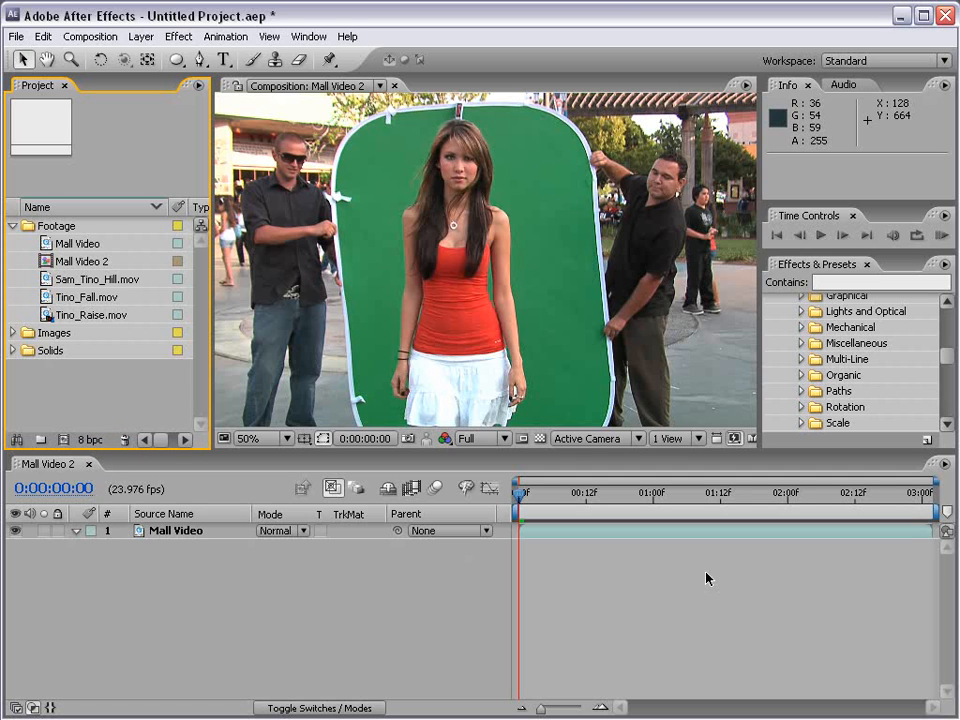